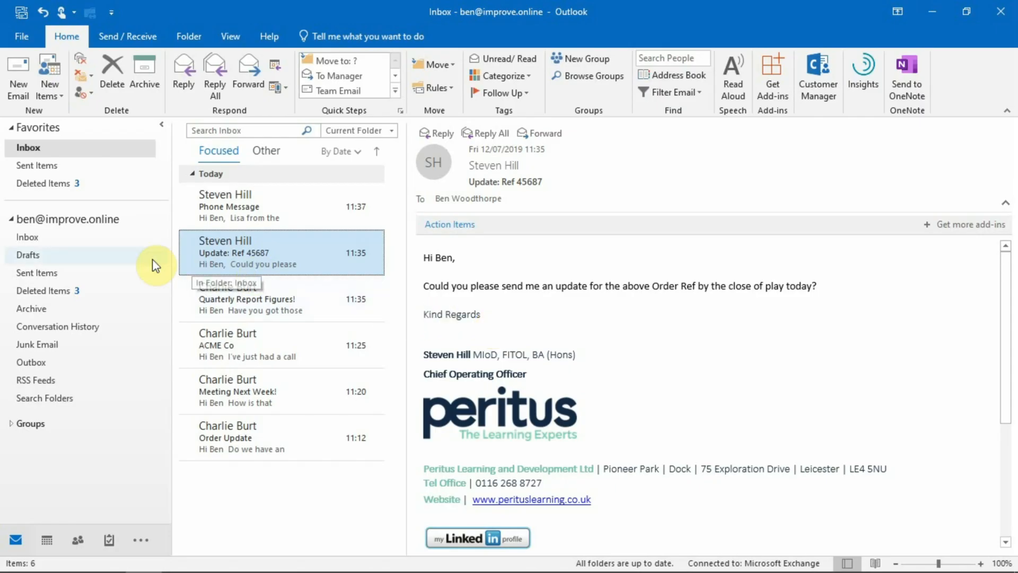
- Start a test email, type and erase a recipient address, then discard it without saving
click(24, 96)
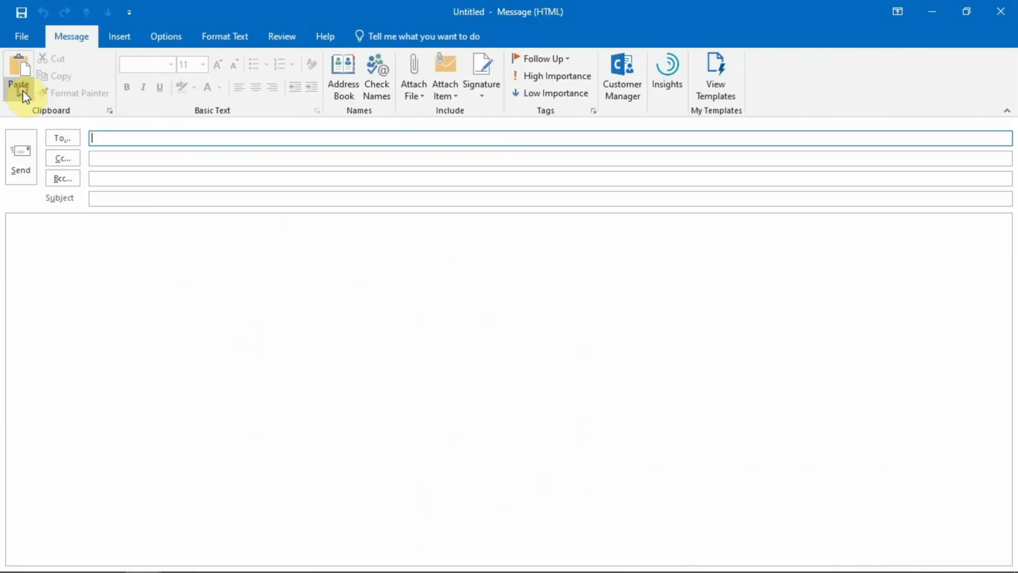
click(102, 140)
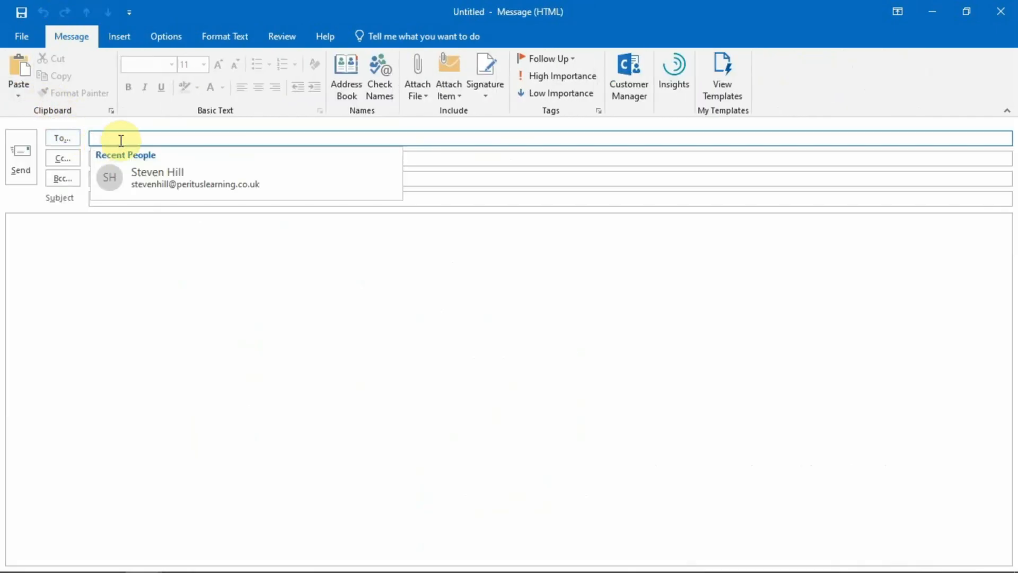
text(jm)
key(BackSpace)
text(onh)
key(BackSpace)
key(BackSpace)
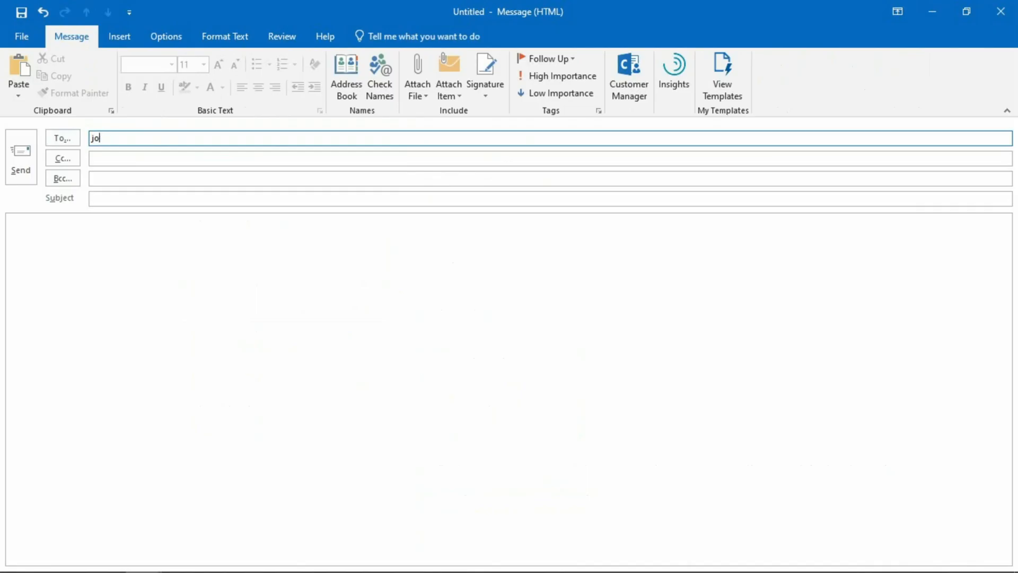
text(hn@acme.com)
key(BackSpace)
key(BackSpace)
key(BackSpace)
key(BackSpace)
key(BackSpace)
key(BackSpace)
key(BackSpace)
key(BackSpace)
key(BackSpace)
key(BackSpace)
key(BackSpace)
key(BackSpace)
key(BackSpace)
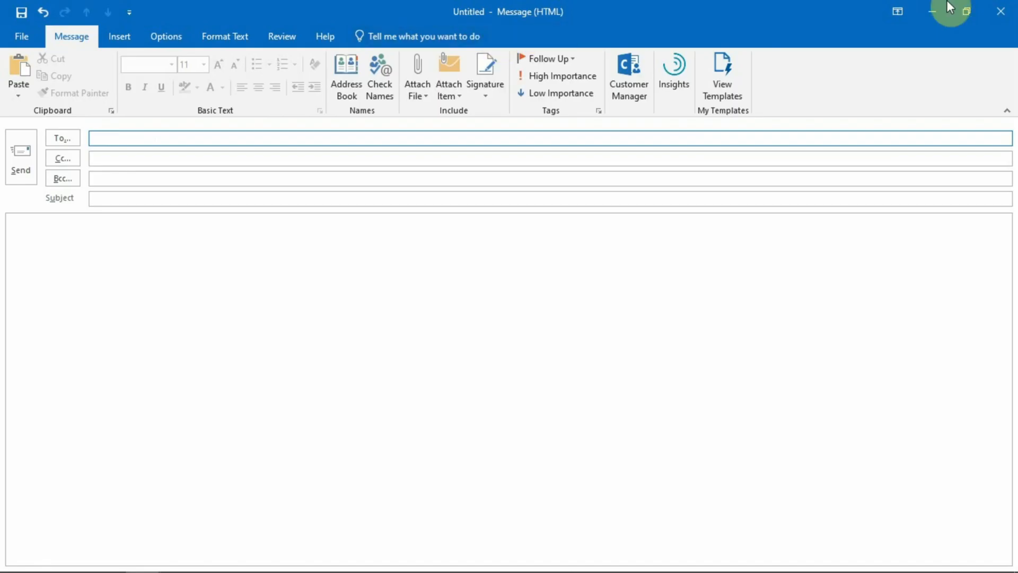
click(1001, 11)
click(511, 334)
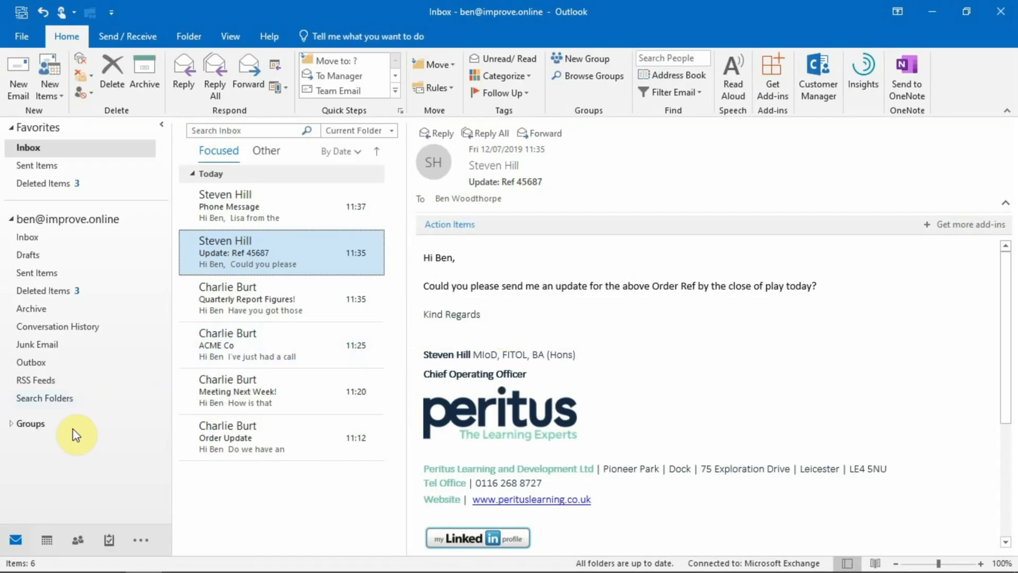
- Switch to People and start a blank new contact
mouse_move(78, 546)
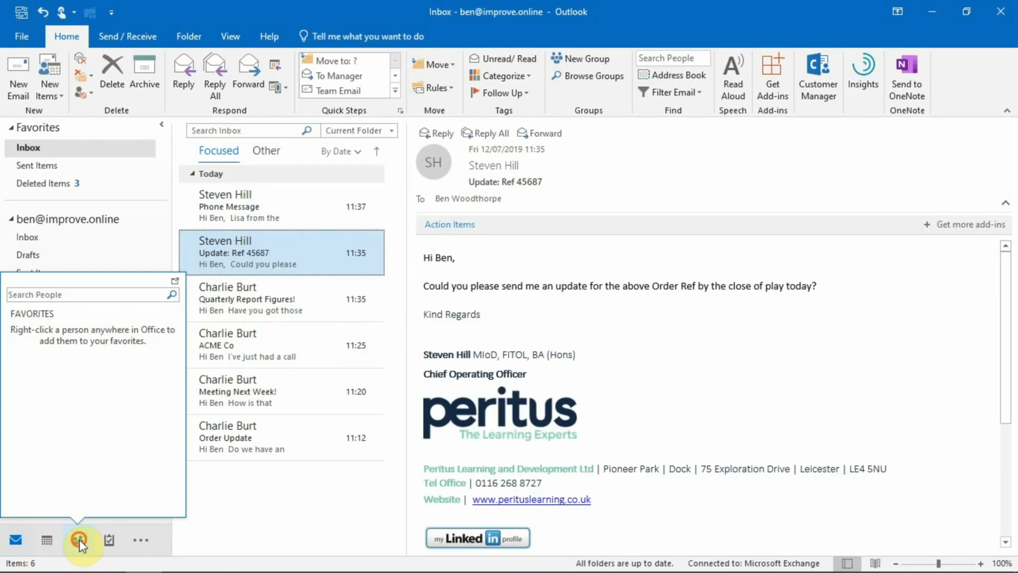
click(79, 541)
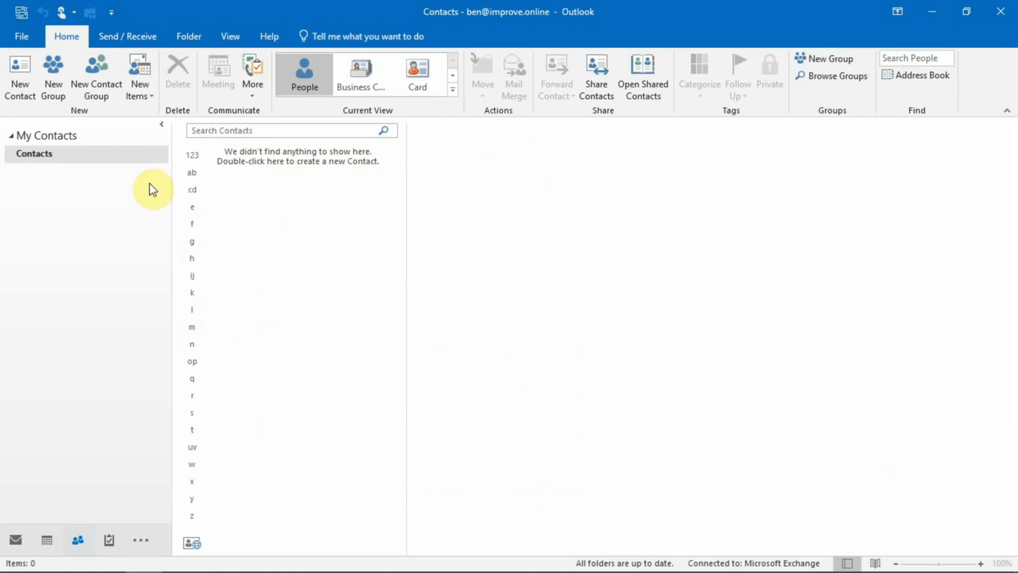
click(23, 95)
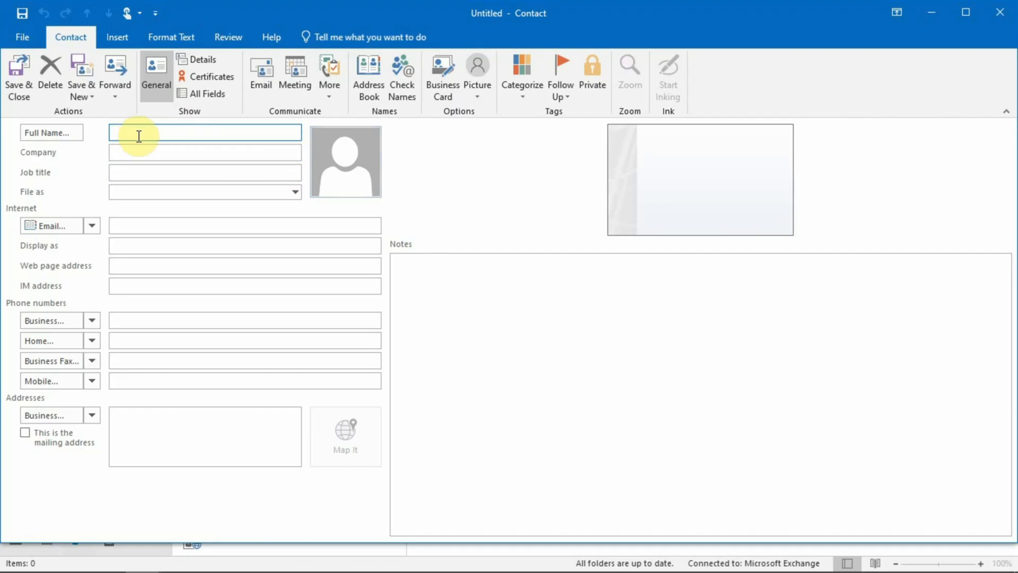
- Enter the contact's full name, company Acme co, job title HR Director and e-mail address
text(John Smith)
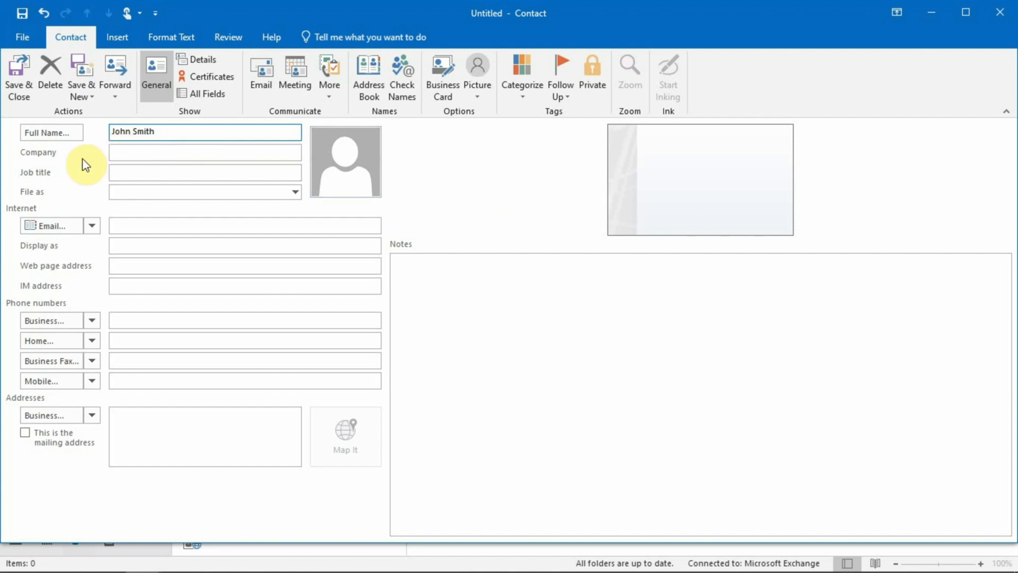
click(134, 153)
text(Acme co)
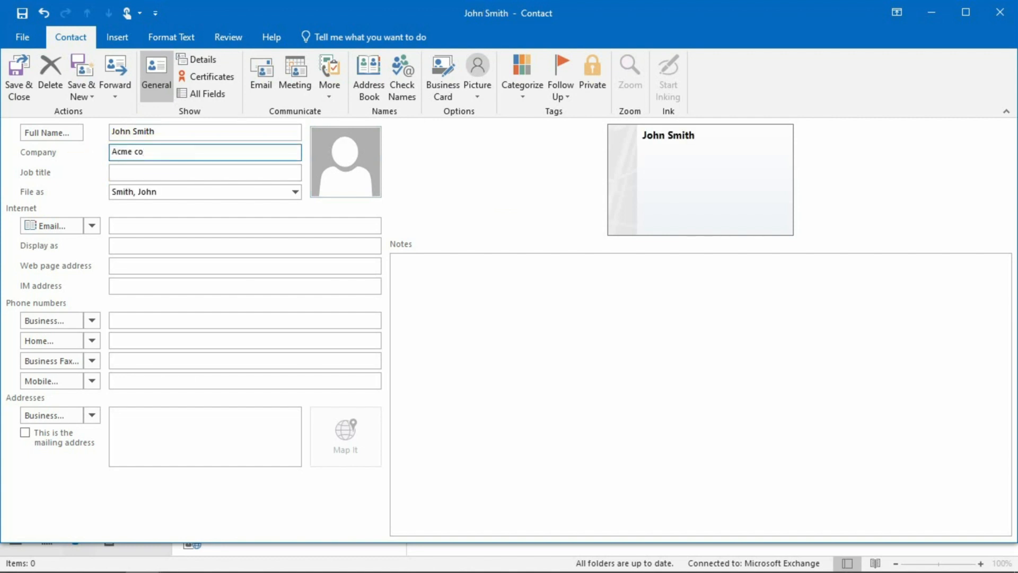
click(133, 171)
text(HR Director)
click(198, 224)
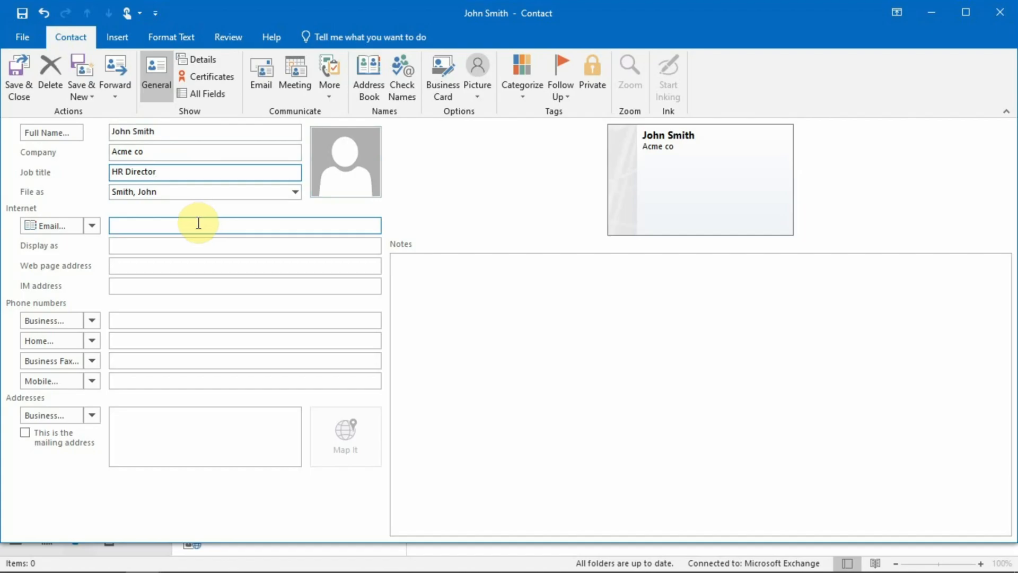
click(199, 328)
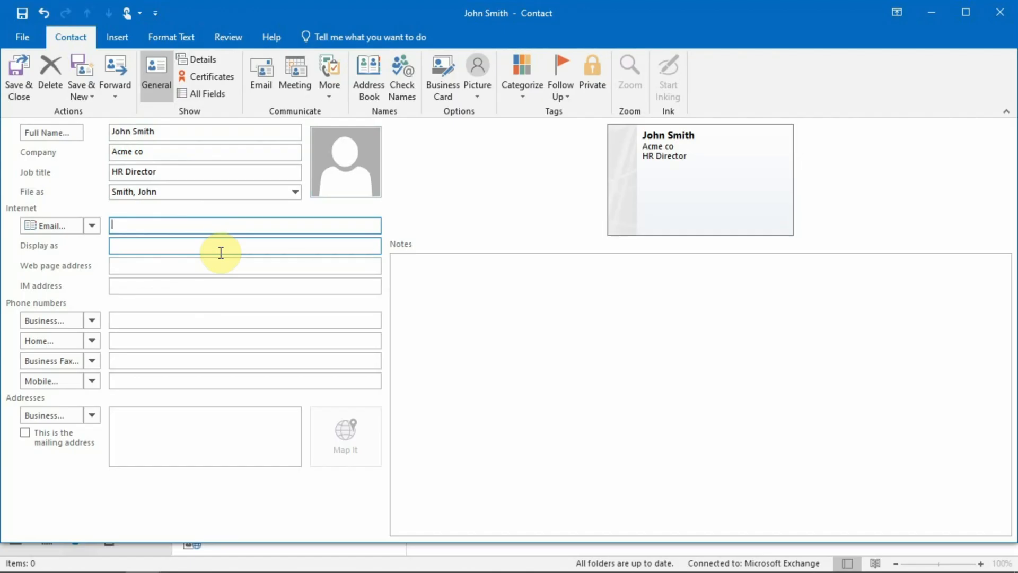
text(john@acme.com)
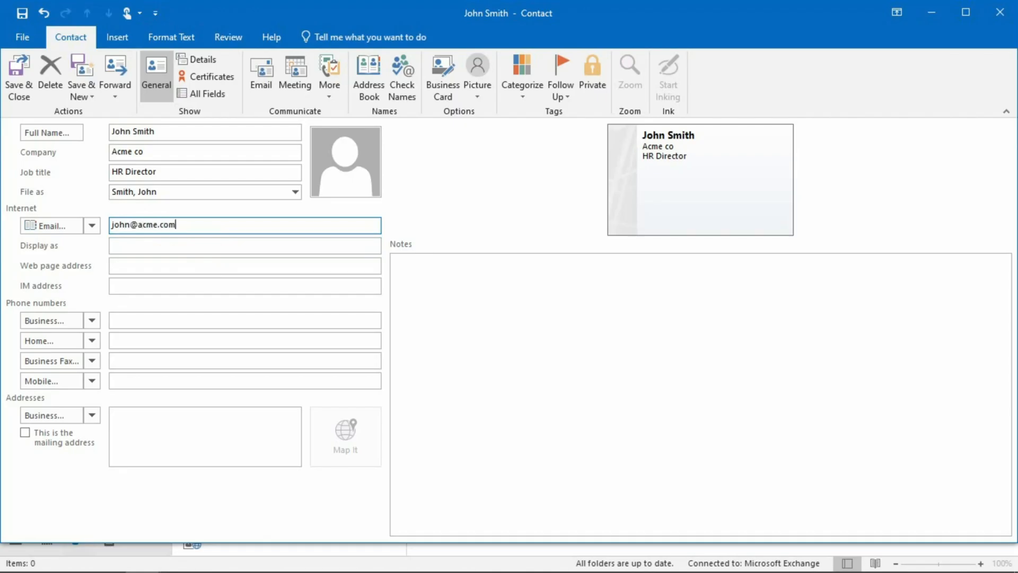
- Commit the e-mail entry and inspect the phone-type and e-mail slot lists without changing them
click(134, 265)
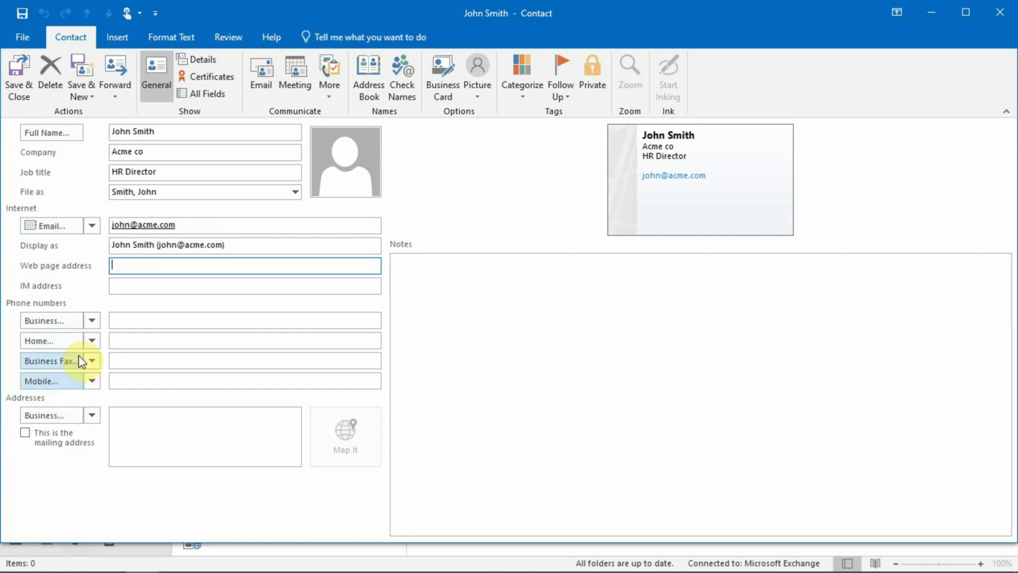
click(89, 323)
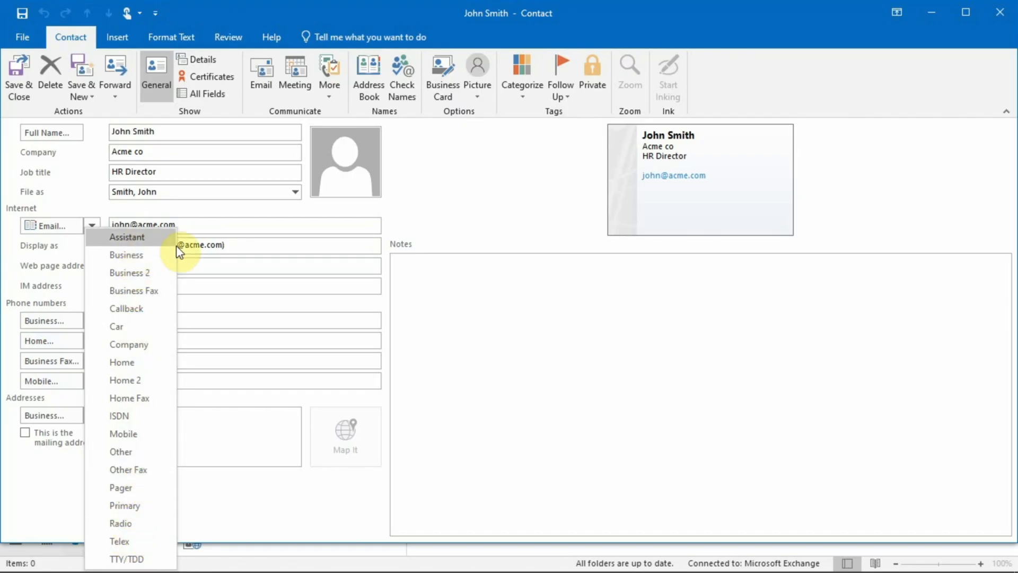
click(221, 265)
click(93, 226)
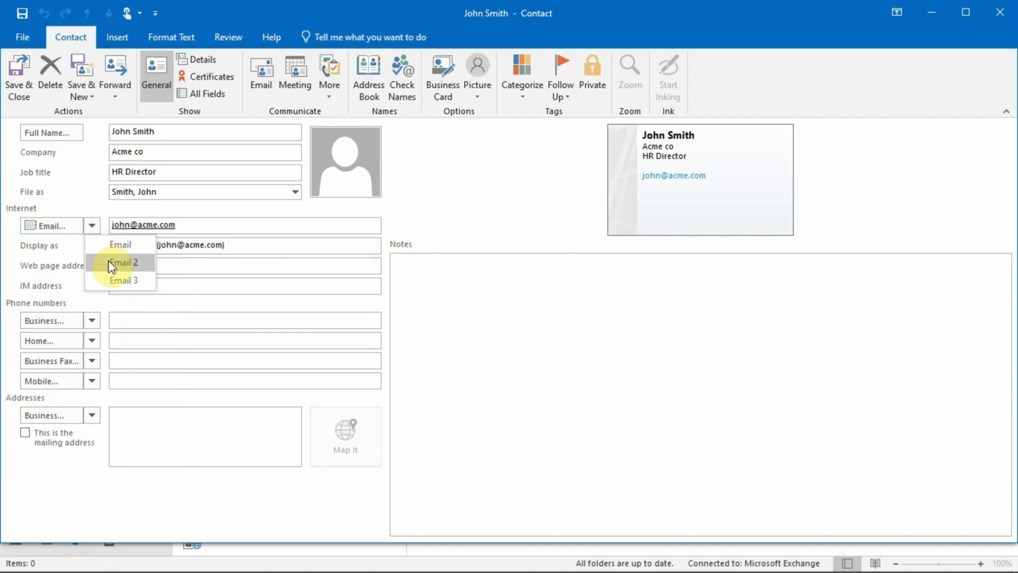
click(217, 229)
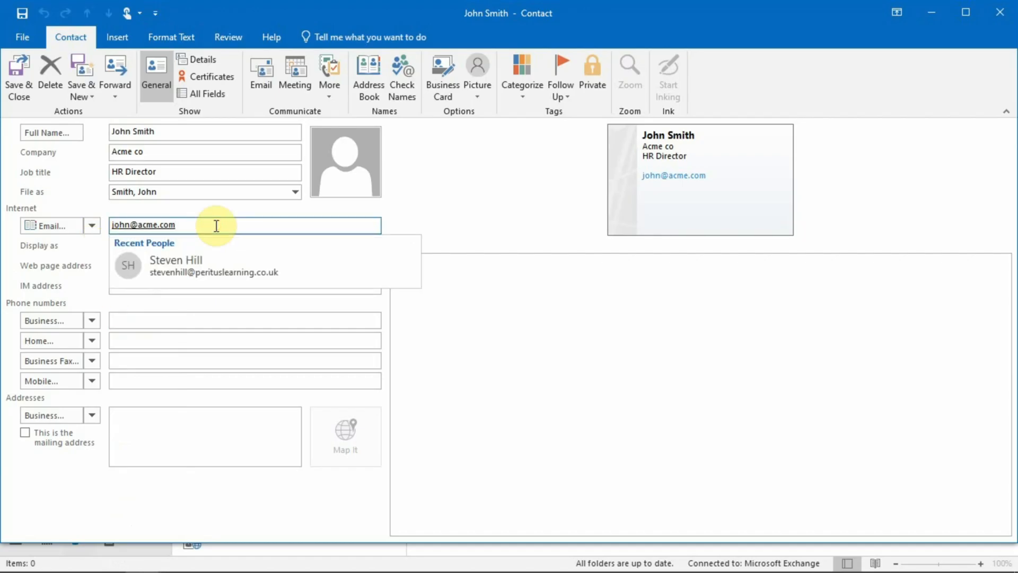
key(Escape)
- Type the contact's business street line, correcting the typo at the end
click(144, 429)
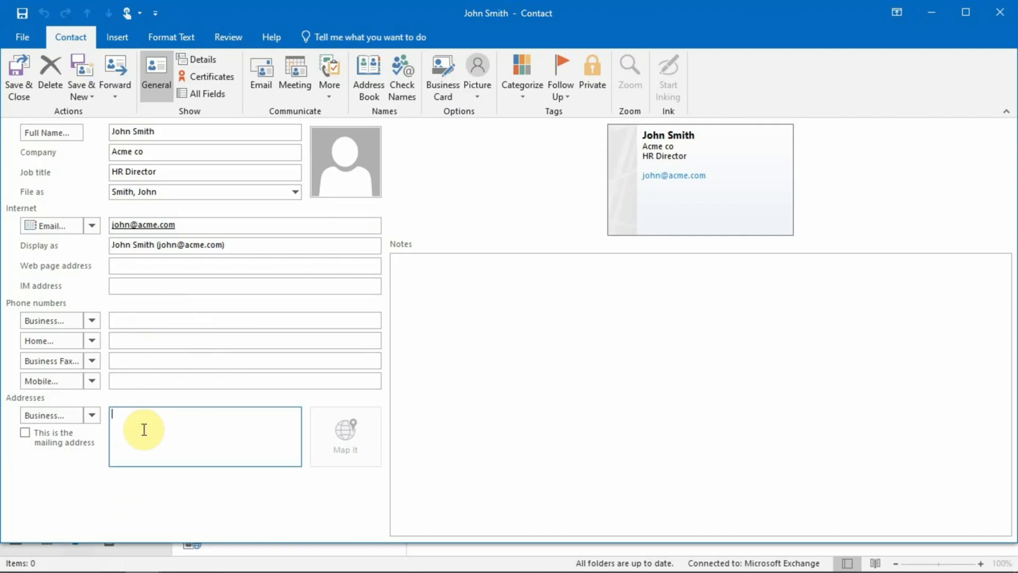
text(1 some plan)
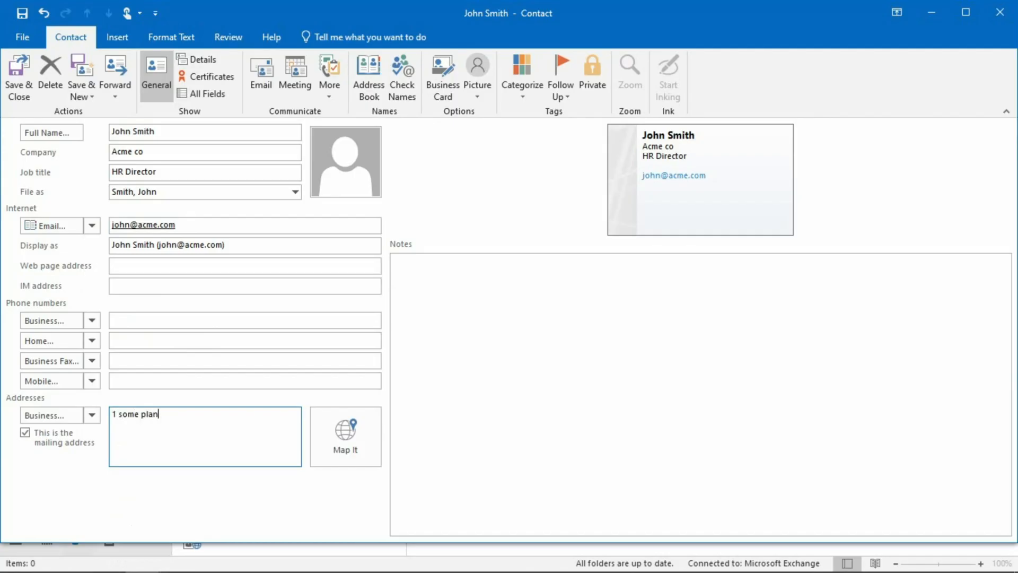
key(BackSpace)
text(ce)
- In Check Address, move the street line into Street, fill in city and state, and confirm
click(462, 373)
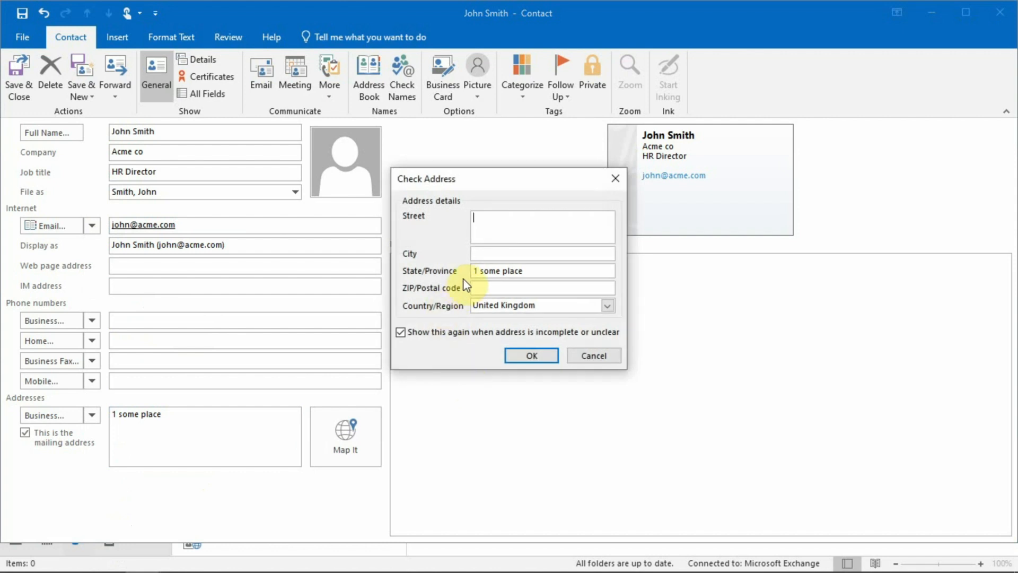
drag(525, 270, 462, 275)
key(ctrl+x)
click(493, 236)
key(ctrl+v)
click(513, 256)
text(Some City)
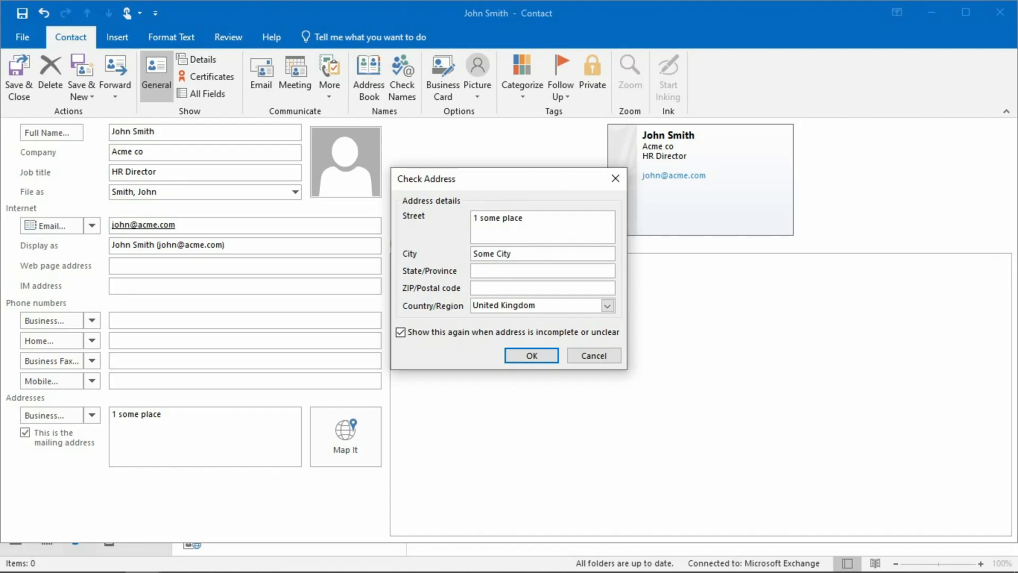
click(530, 270)
text(Some State)
click(545, 355)
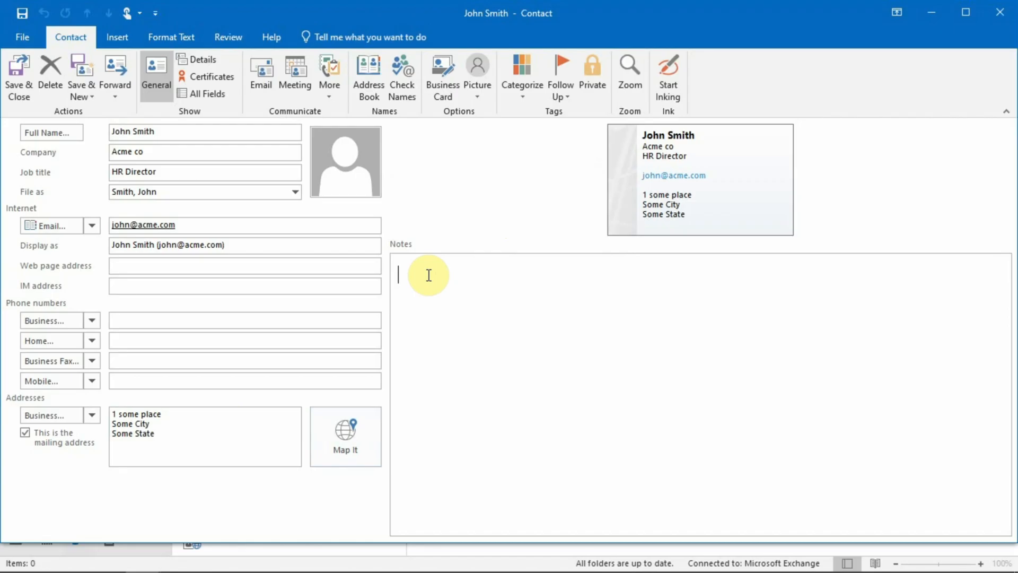
- Add notes '01/07/2019 - Intro call' and '07/07/2019 - Follow up call' on separate lines
text(01/07)
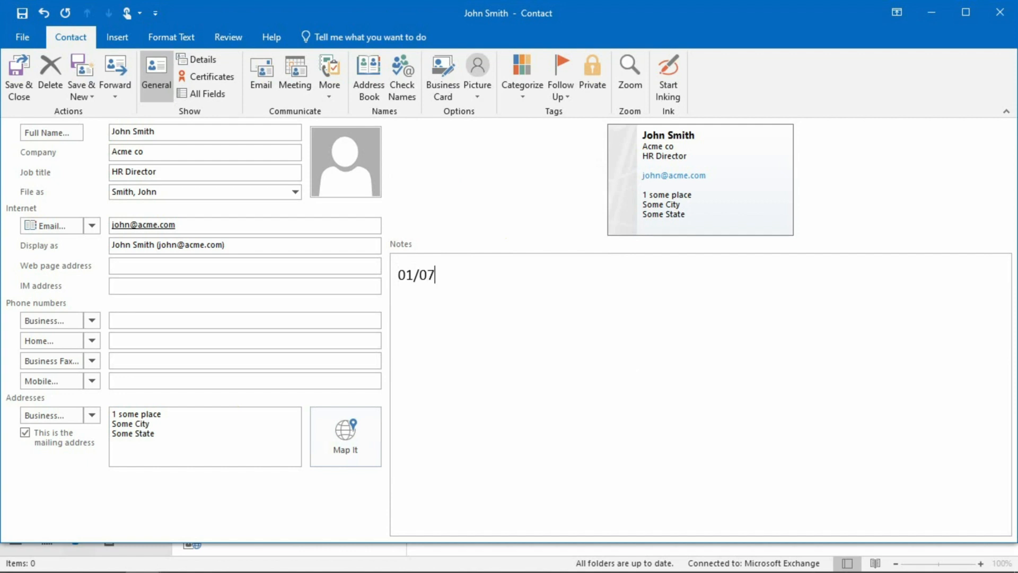
text(/2019 - )
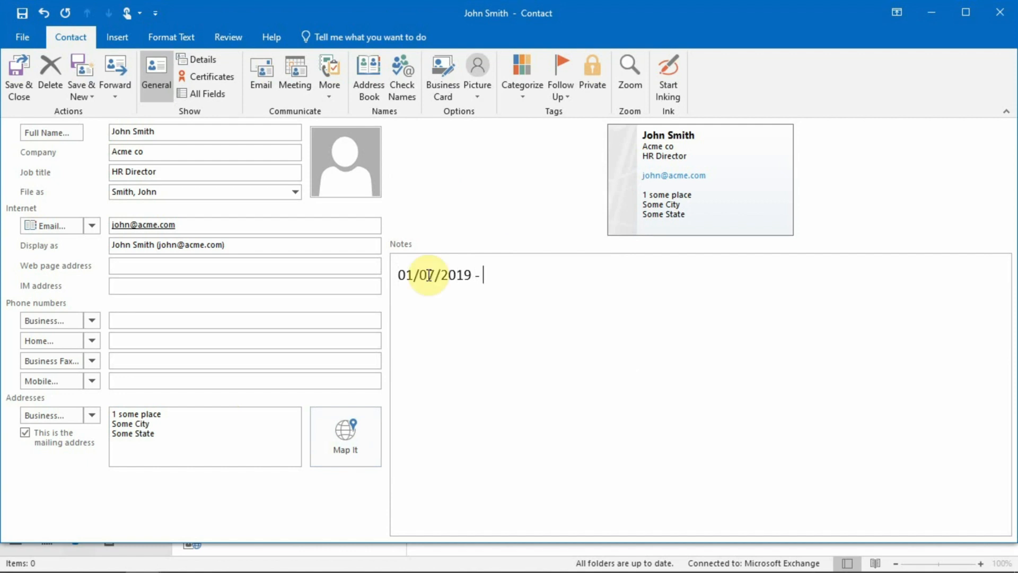
text(Intro call)
key(Return)
text(07/)
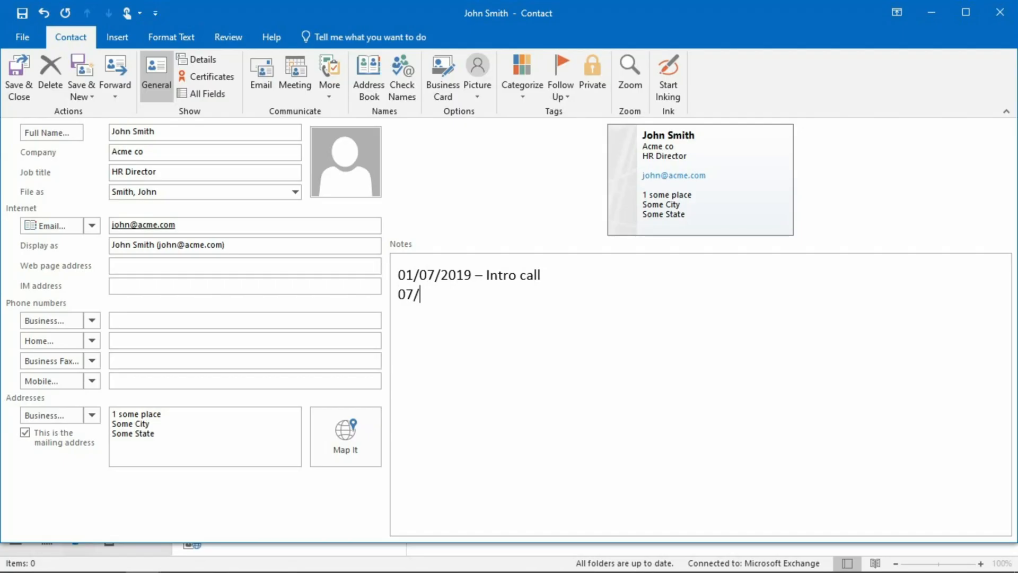
text(07/2019 - )
text(Follow )
text(up )
text(call)
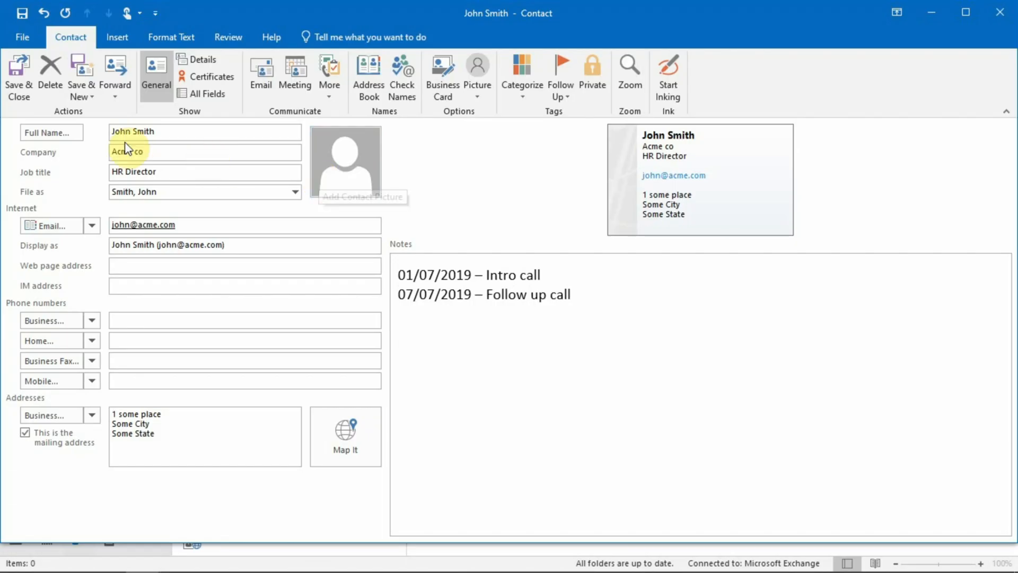
- Save and close the contact, then reopen it to verify and close it again
click(22, 86)
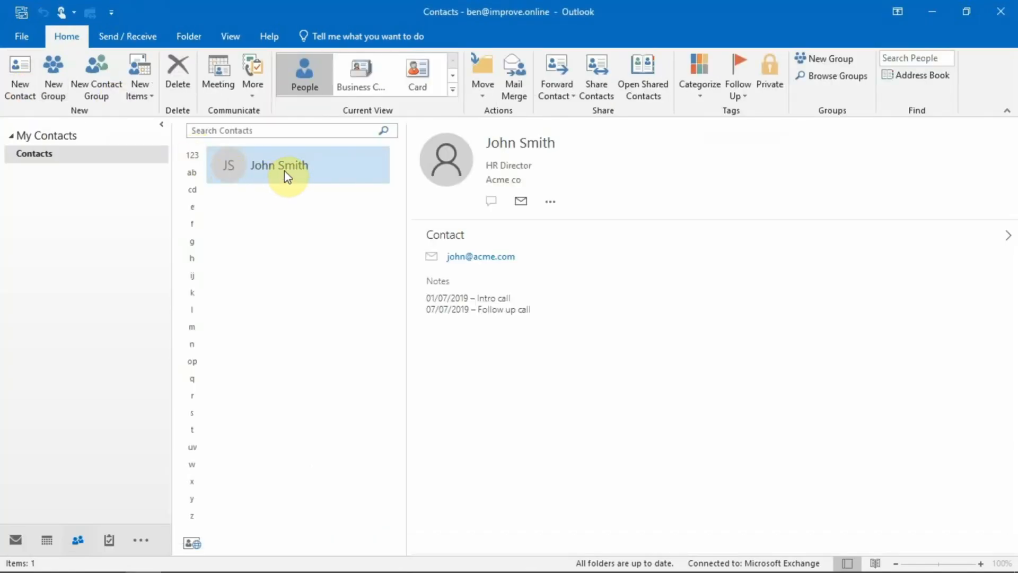
double_click(244, 179)
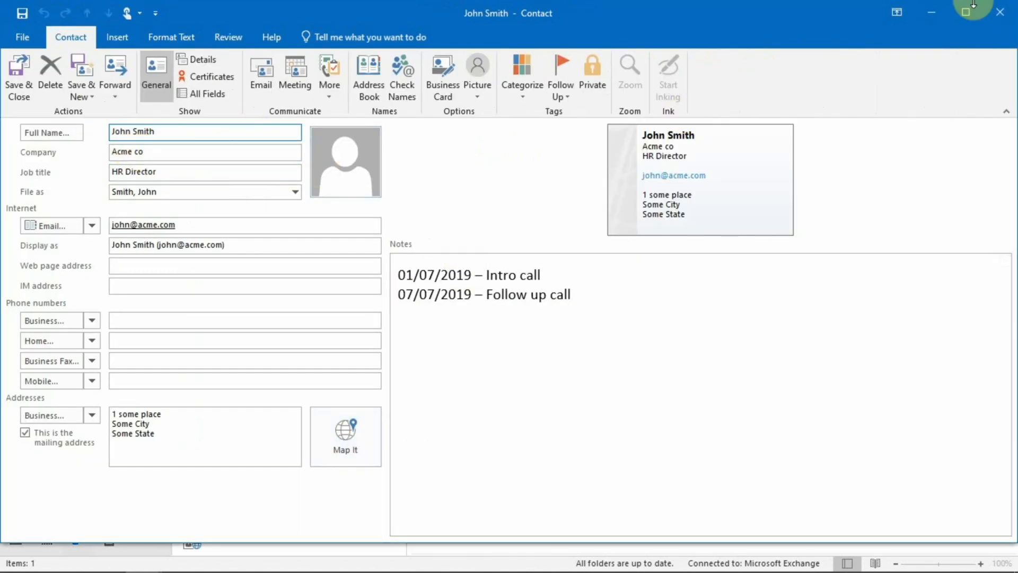
click(999, 22)
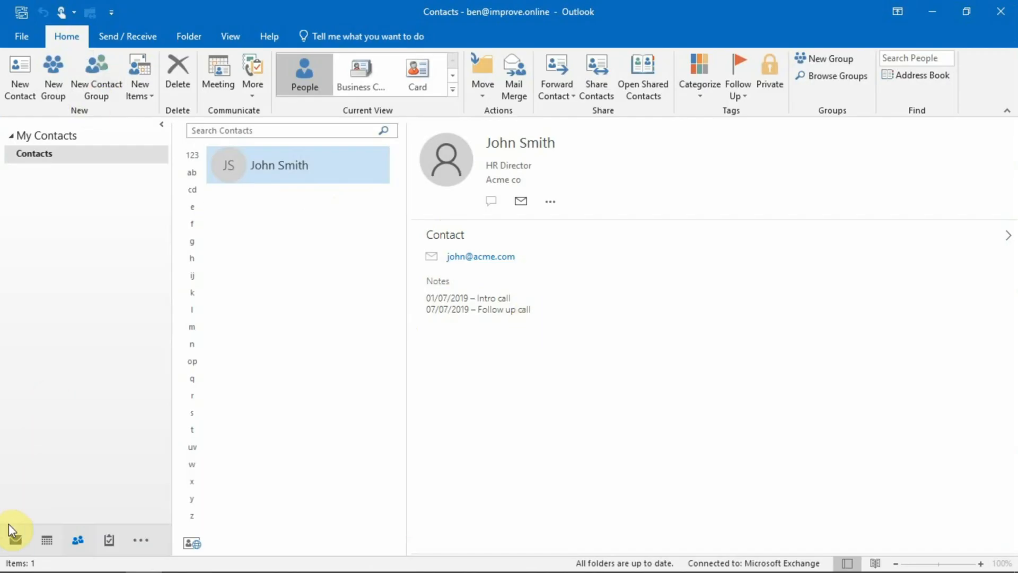
- Create a new email and add the saved contact as To recipient from the Contacts address book
click(16, 540)
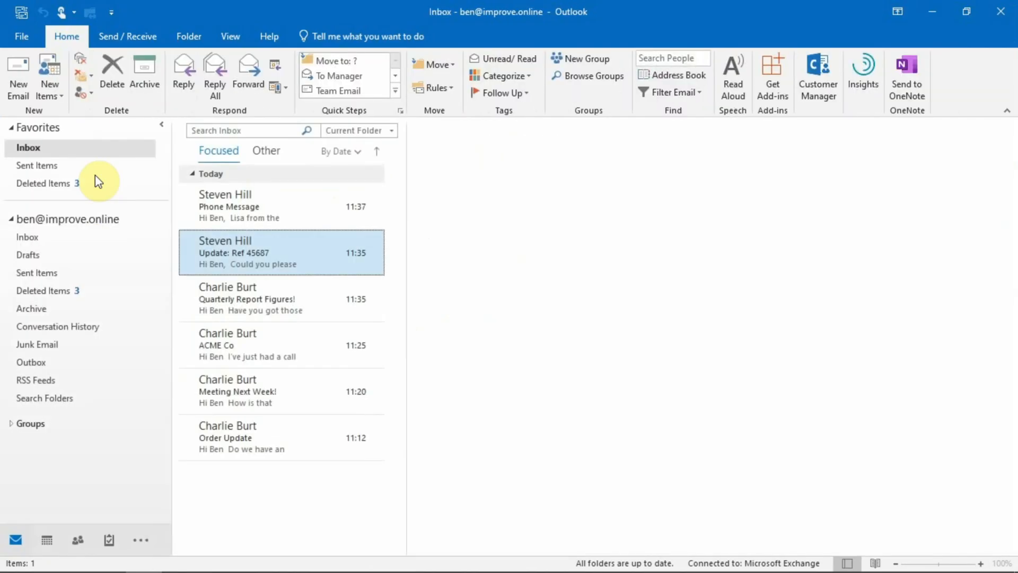
click(15, 68)
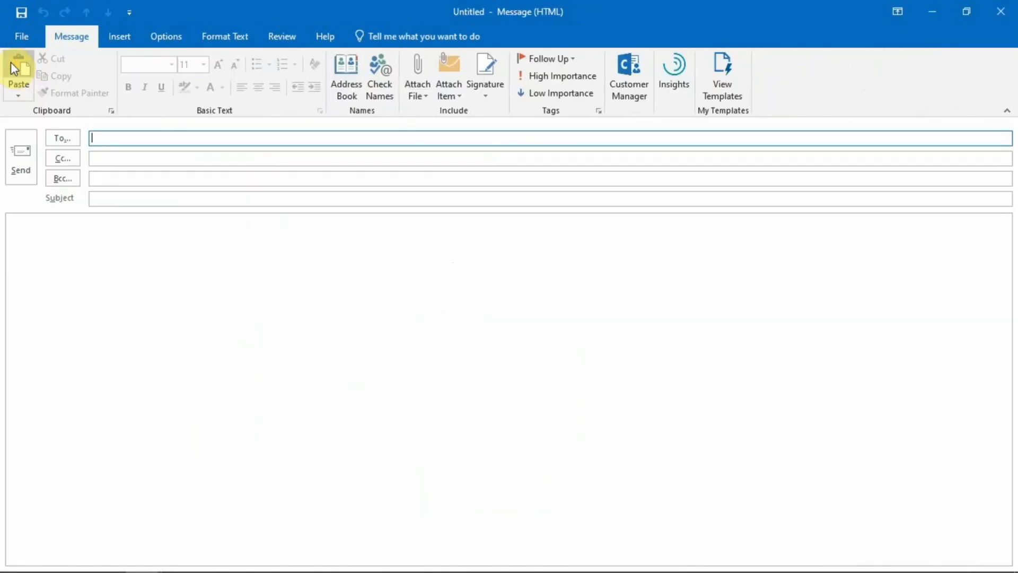
click(76, 137)
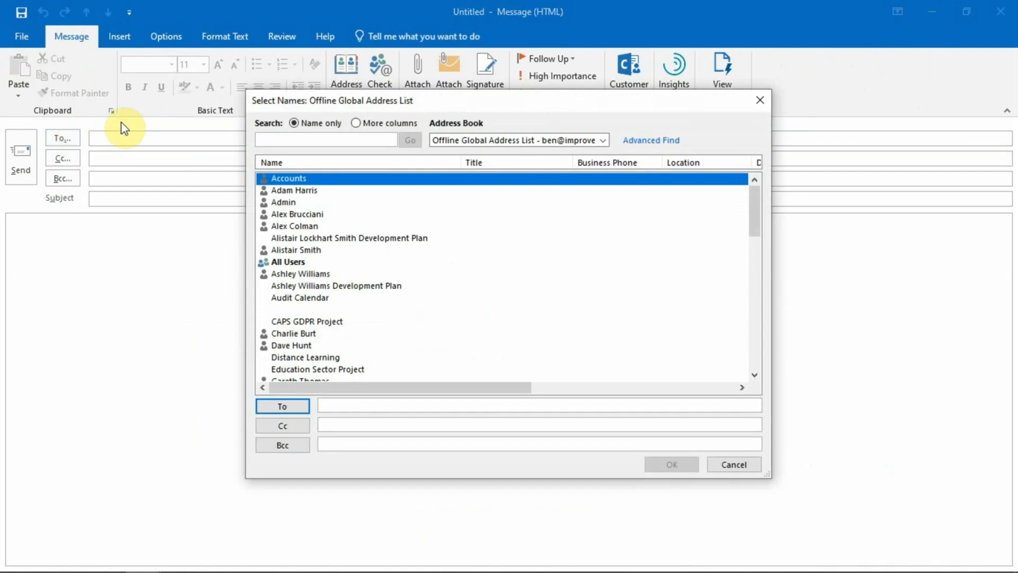
click(597, 139)
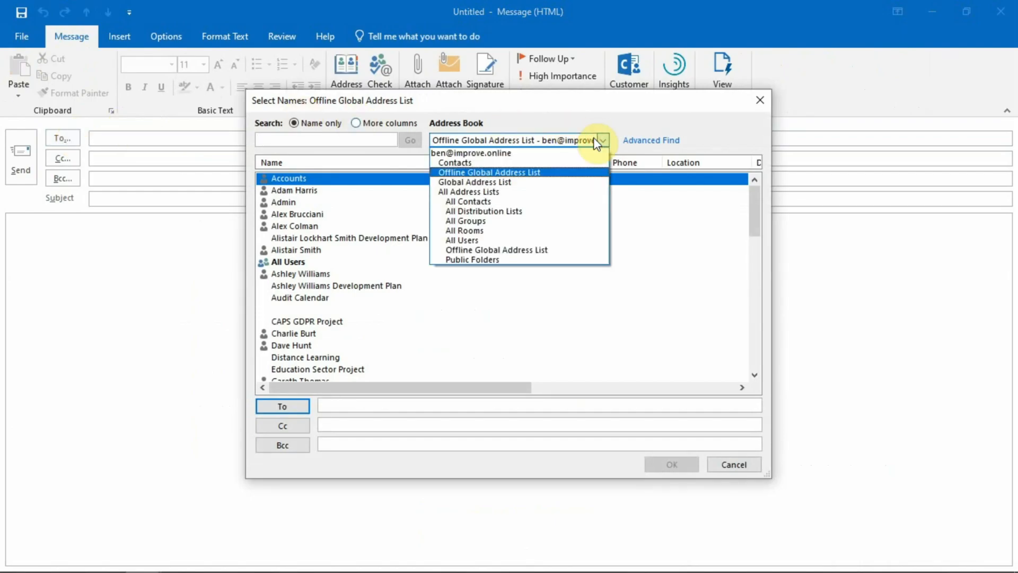
click(559, 166)
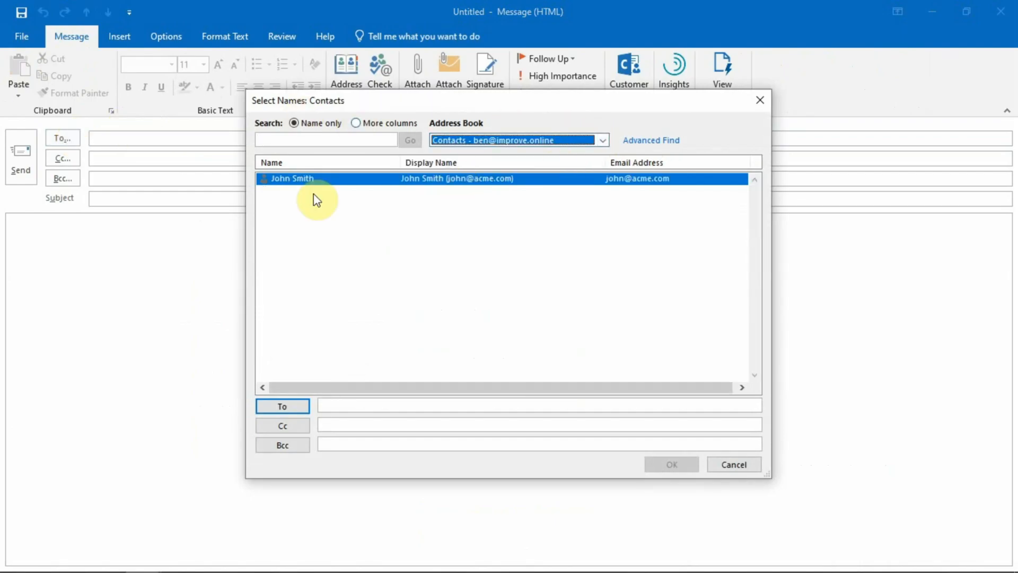
double_click(487, 180)
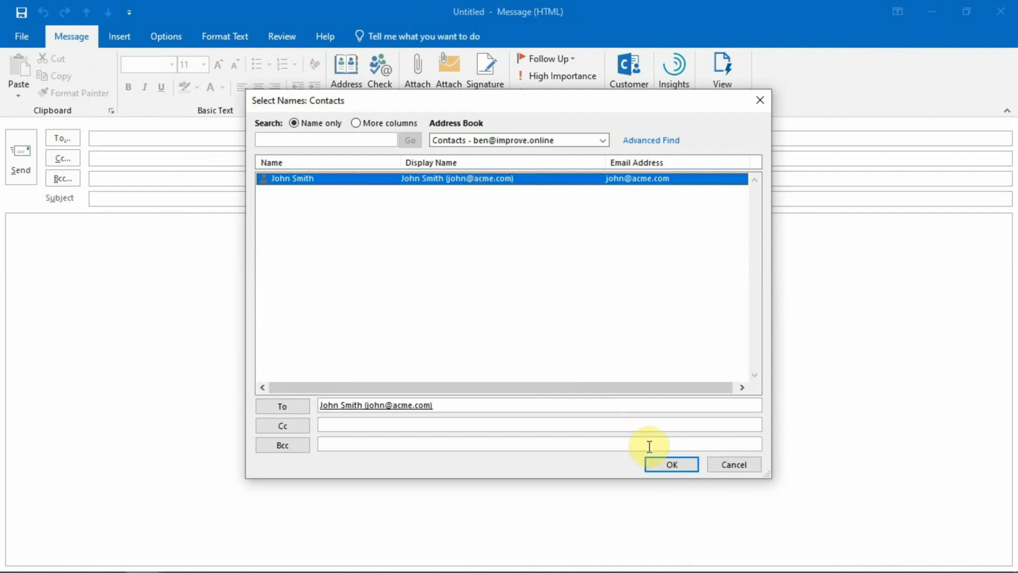
click(670, 465)
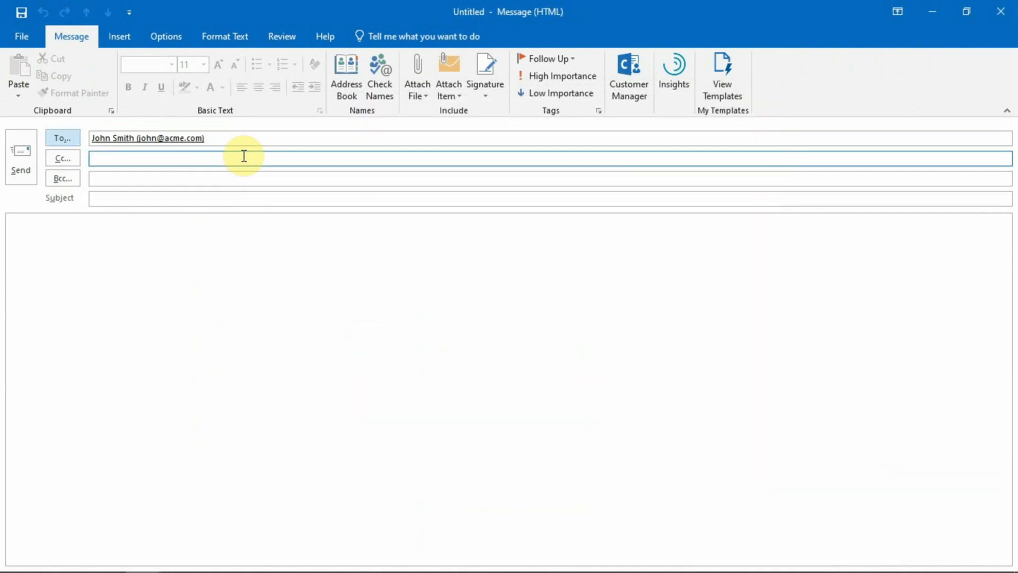